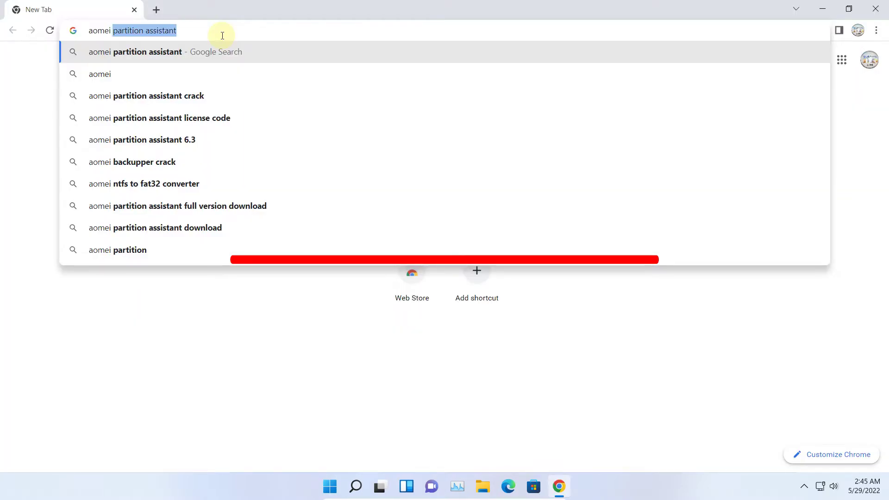
type("backupper")
- Search Google for 'aomei backupper' and open the official AOMEI Backupper site
key("Return")
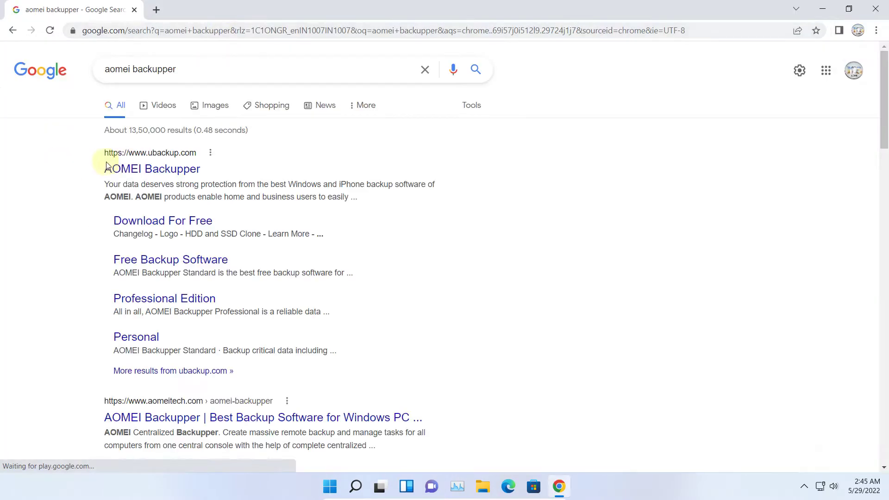
left_click(111, 166)
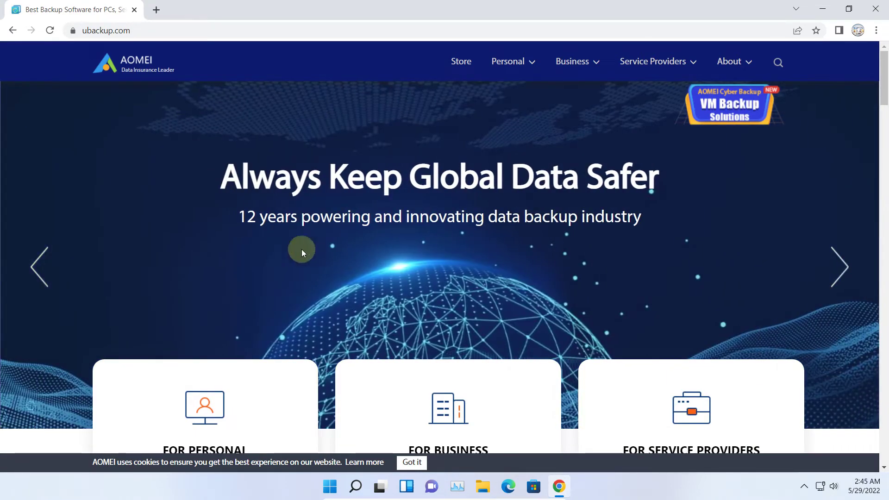
scroll(526, 254, "down", 5)
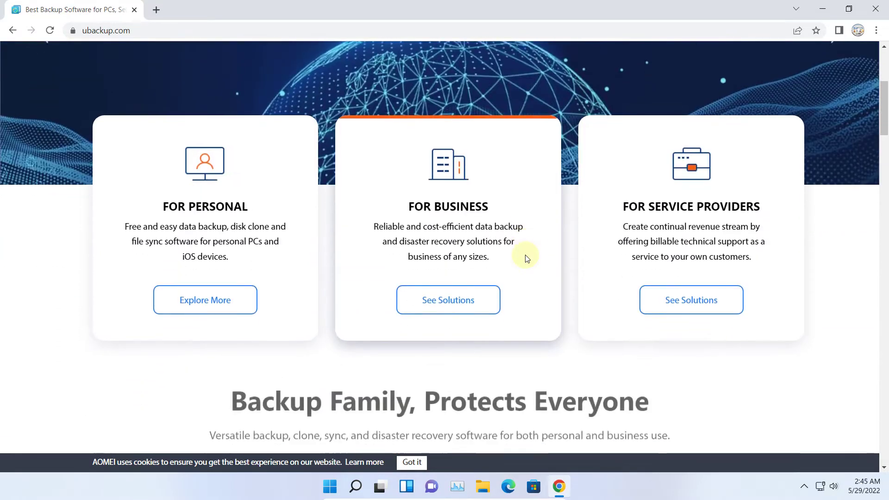
scroll(526, 258, "down", 1)
scroll(526, 210, "down", 1)
scroll(521, 260, "down", 2)
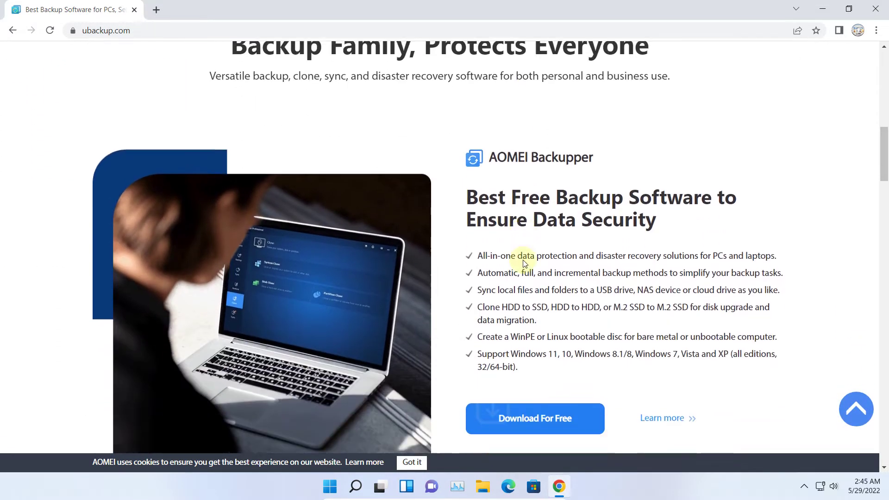
scroll(520, 260, "down", 1)
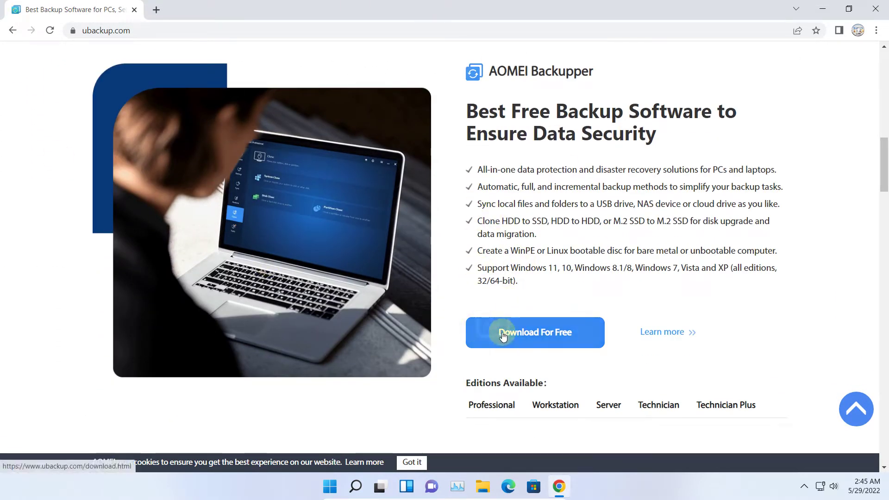
- Download the free AOMEI Backupper installer from the ubackup.com download page
left_click(516, 339)
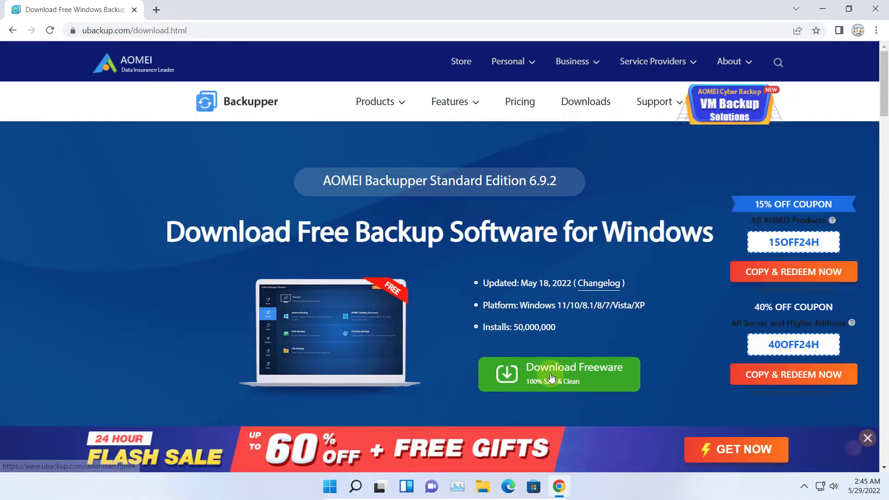
left_click(550, 372)
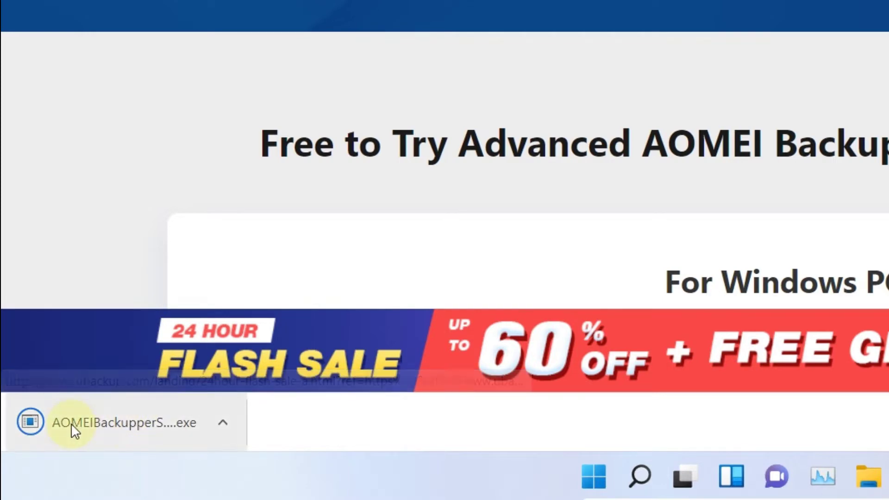
- Run the installer with admin rights in English and install the Pro Trial edition
left_click(131, 423)
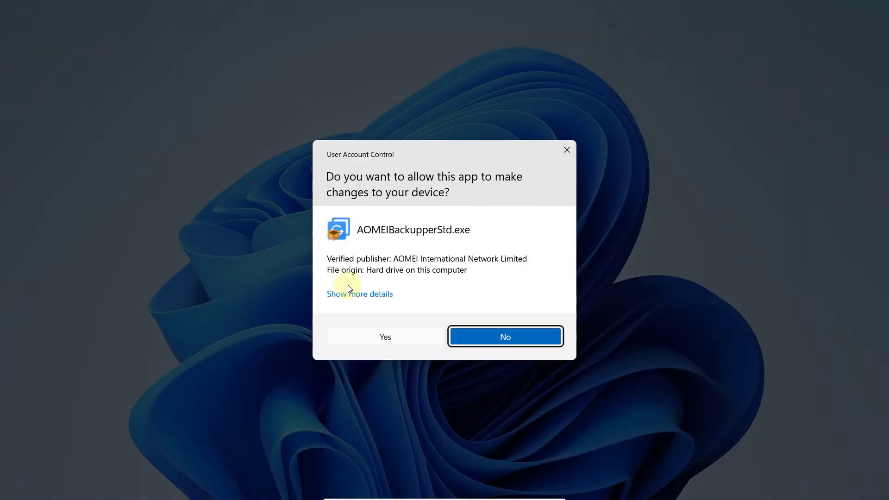
left_click(391, 335)
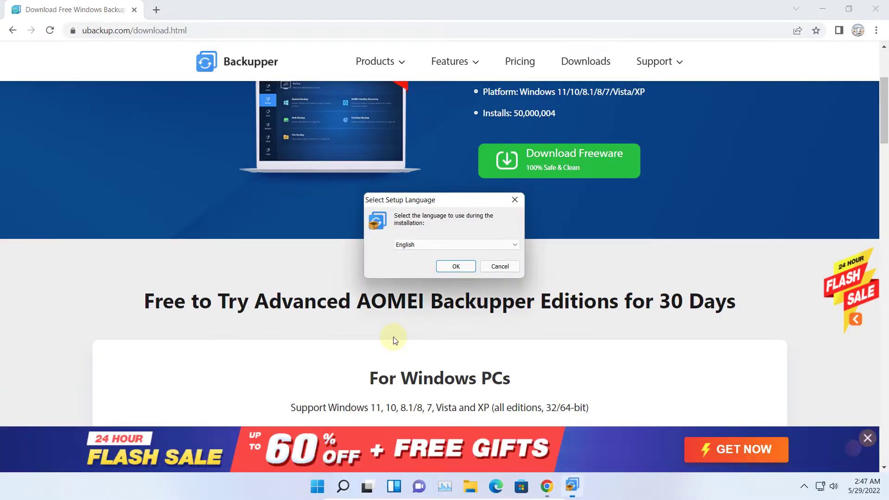
left_click(449, 265)
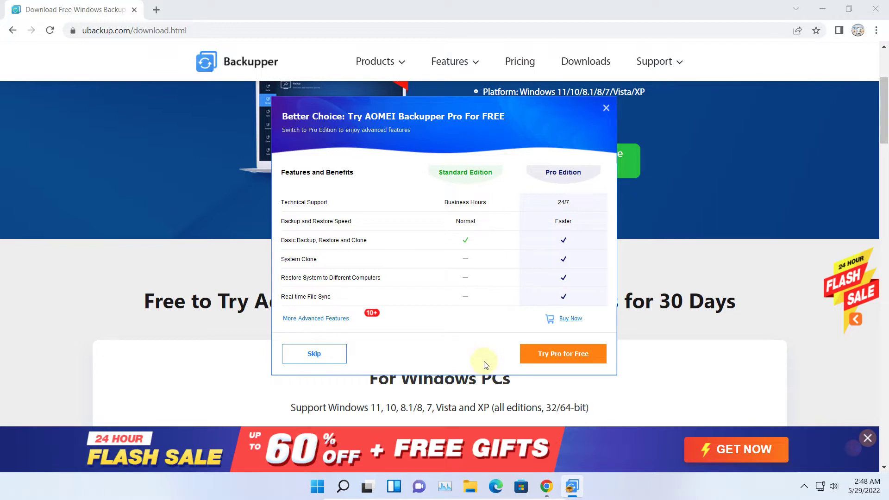
left_click(555, 353)
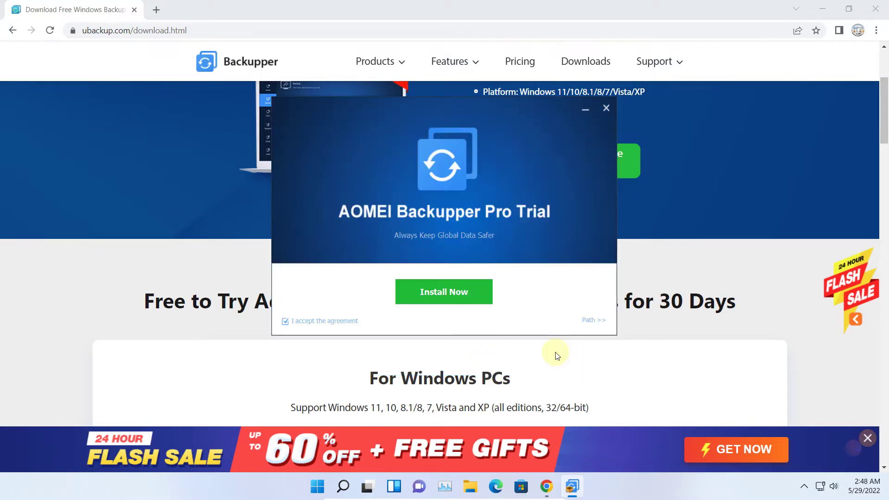
left_click(449, 297)
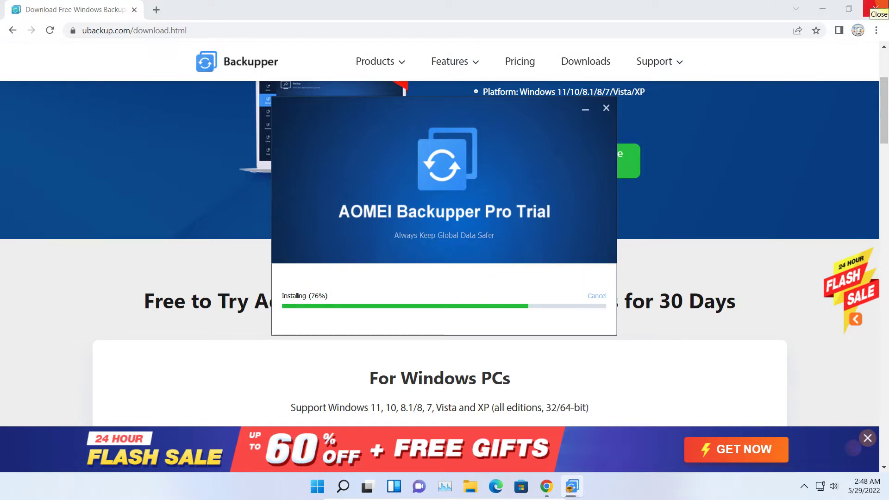
left_click(875, 8)
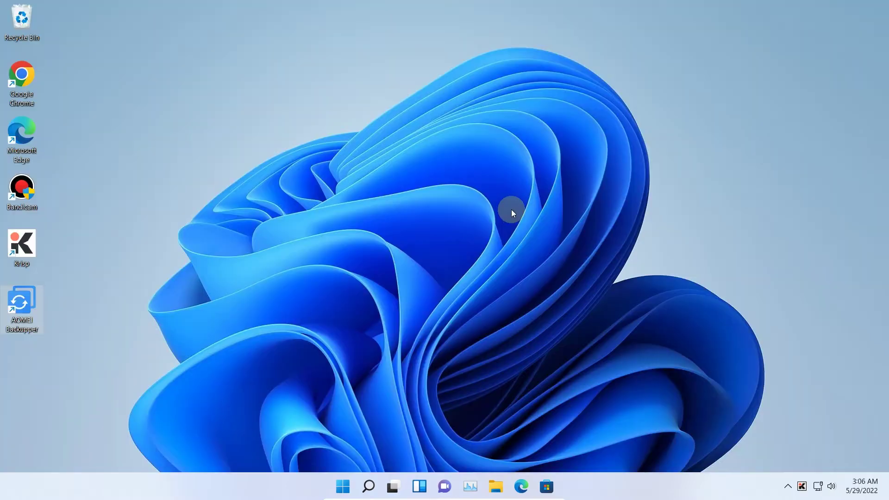
- Refresh the desktop and launch AOMEI Backupper from its shortcut with admin permission
right_click(511, 209)
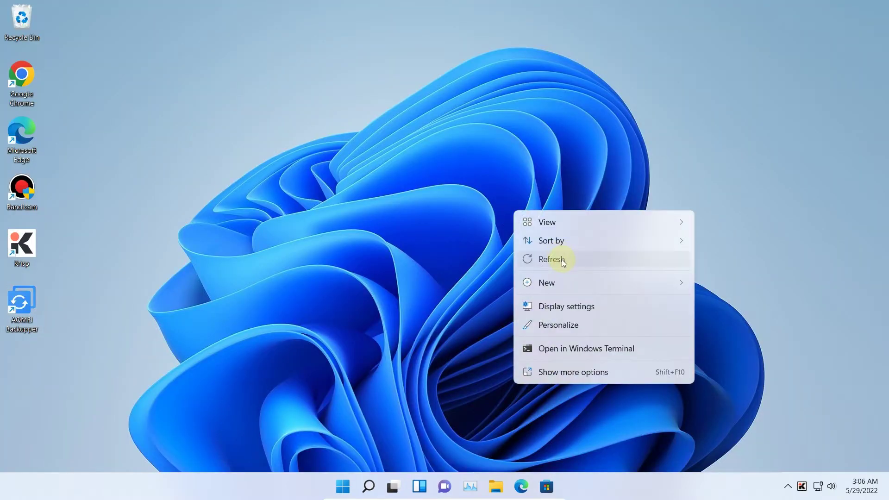
left_click(562, 259)
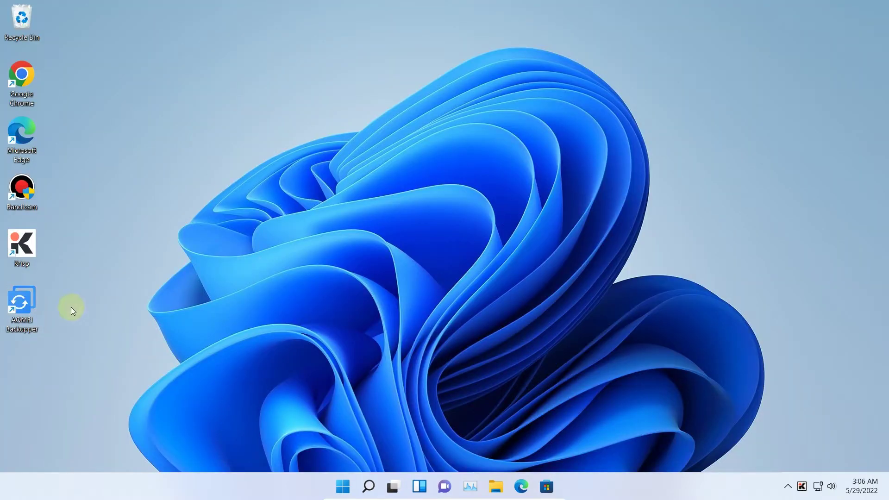
double_click(30, 297)
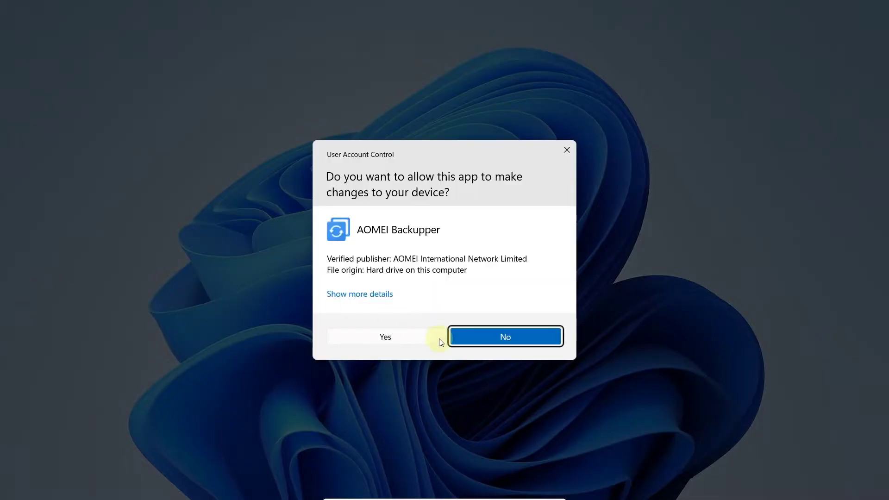
left_click(427, 339)
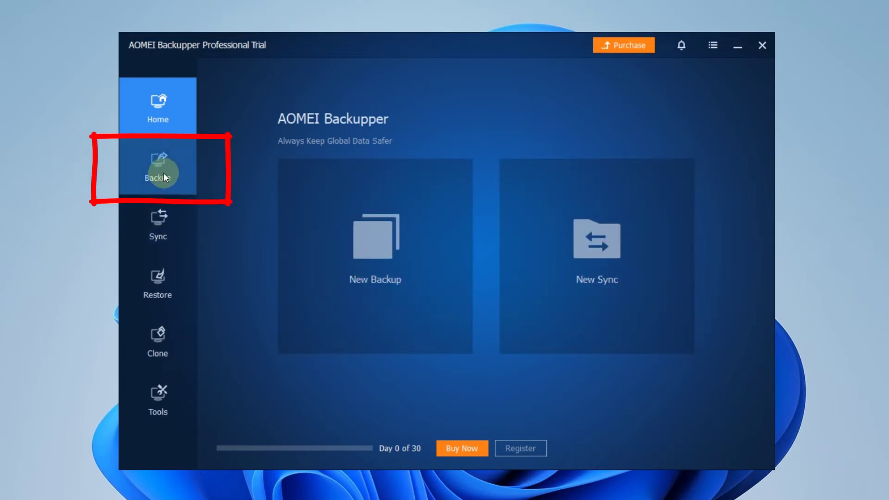
- Go to Backup, then check the computer's drives in File Explorer's This PC
left_click(164, 173)
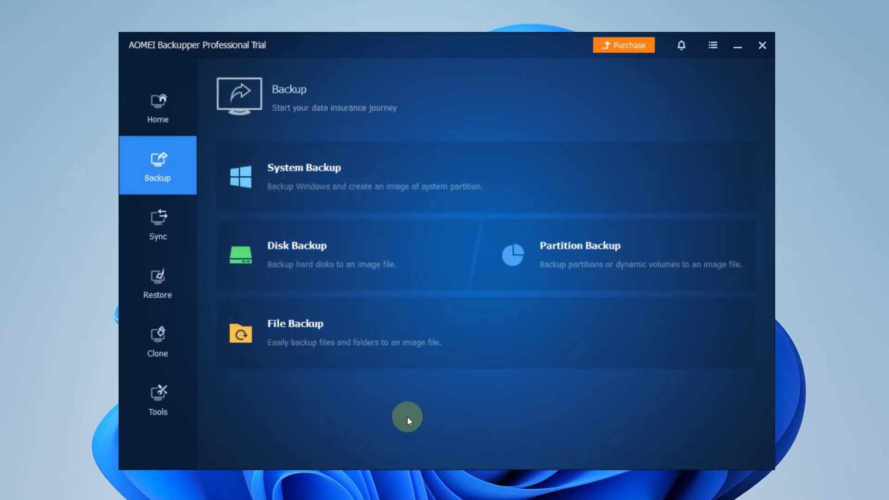
key("super+e")
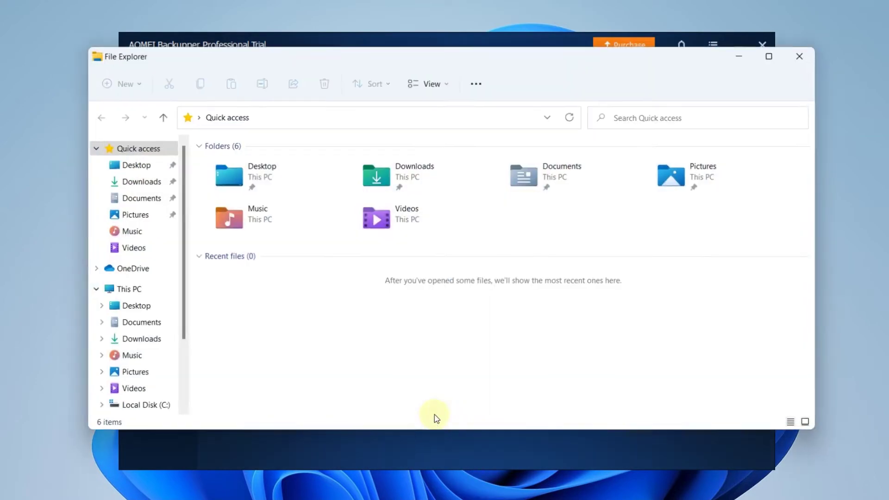
left_click(127, 290)
left_click(468, 97)
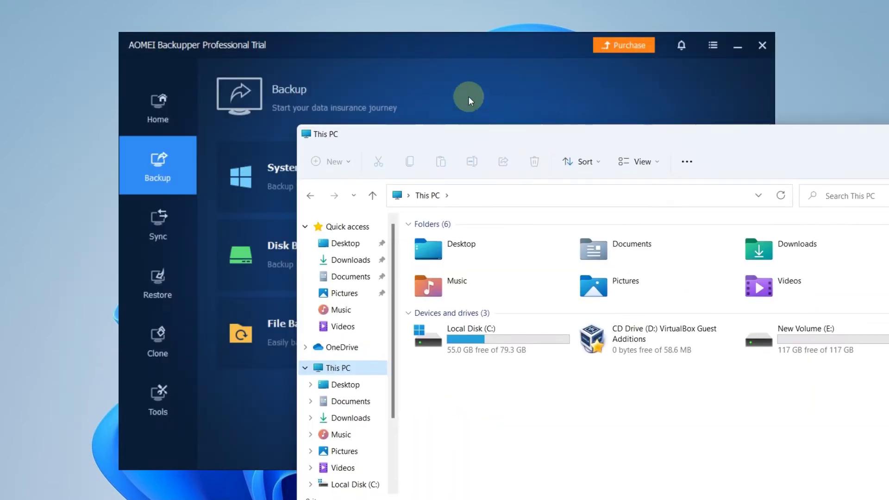
left_click_drag(347, 31, 268, 54)
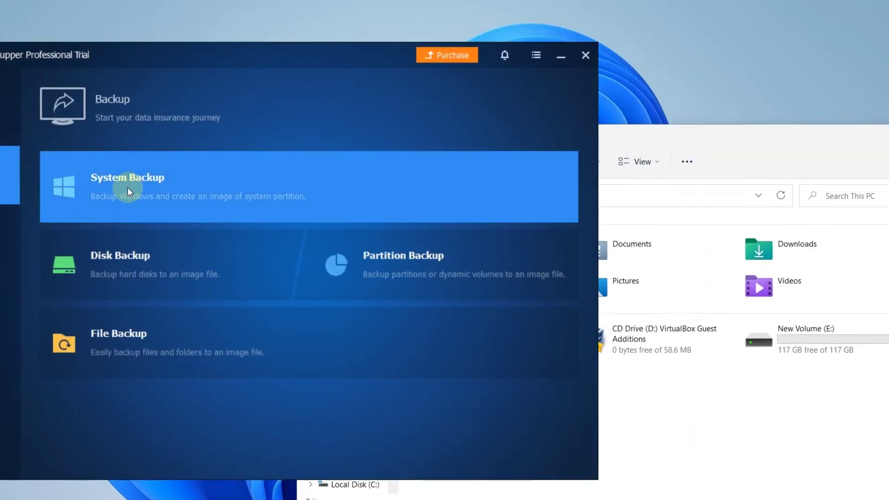
left_click(873, 474)
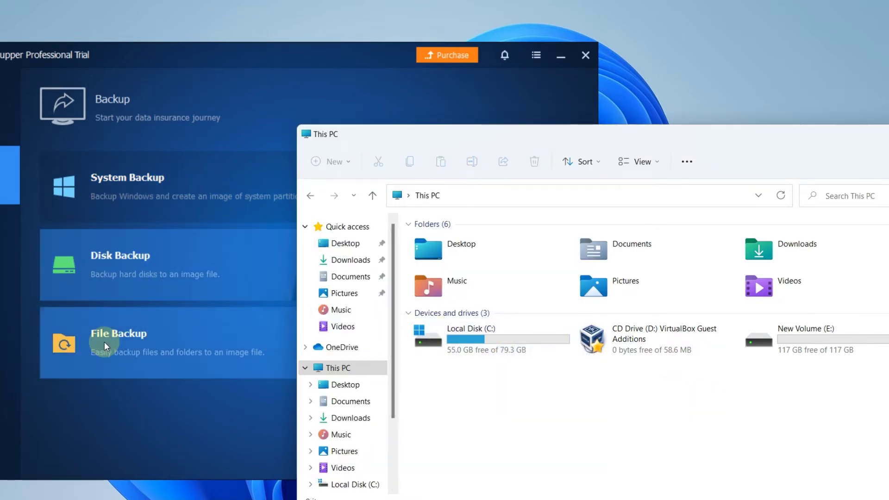
- Inspect Local Disk (C:) in Explorer and bring AOMEI Backupper back fully on screen
left_click(109, 278)
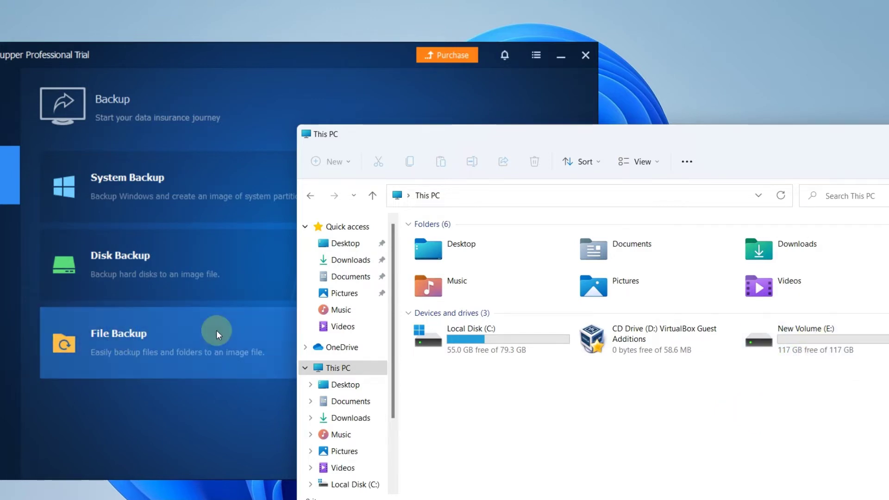
double_click(514, 354)
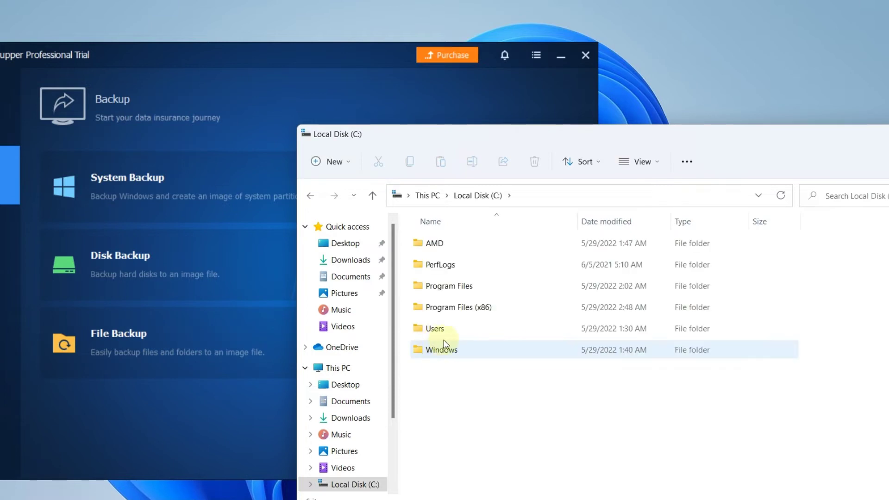
left_click(338, 368)
left_click(338, 85)
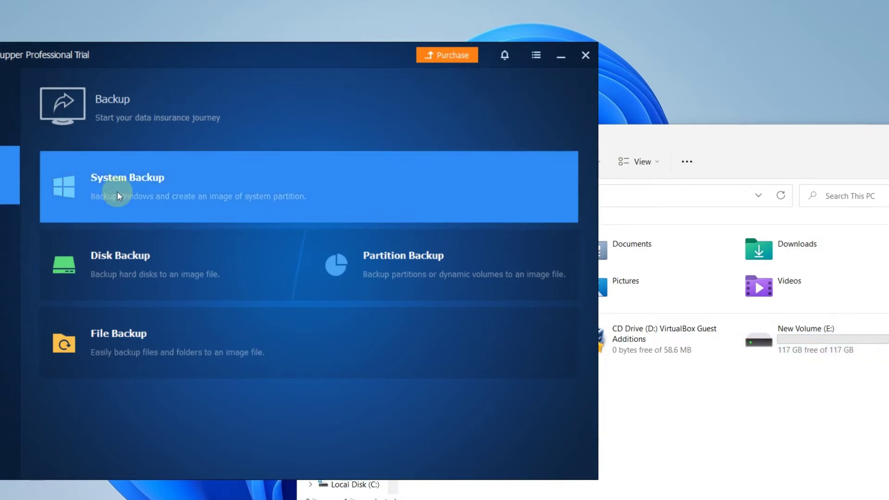
left_click_drag(197, 55, 352, 48)
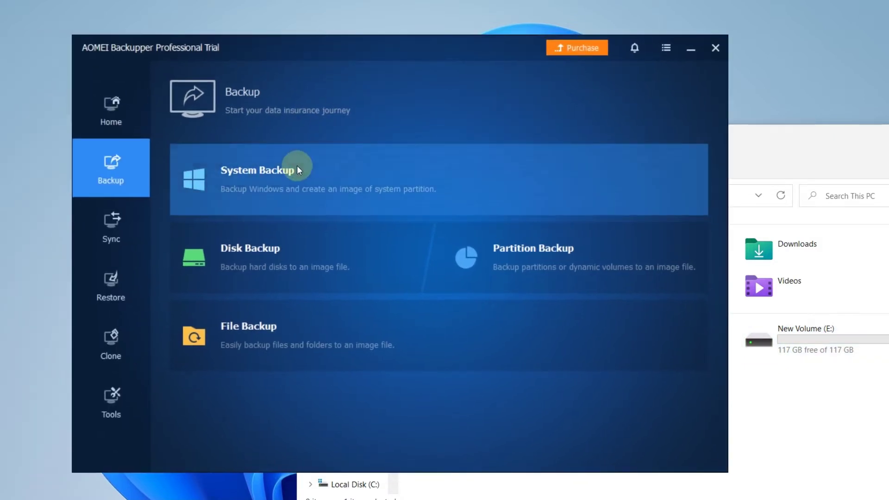
- Choose System Backup, set New Volume (E:) as destination and start the backup
left_click(253, 178)
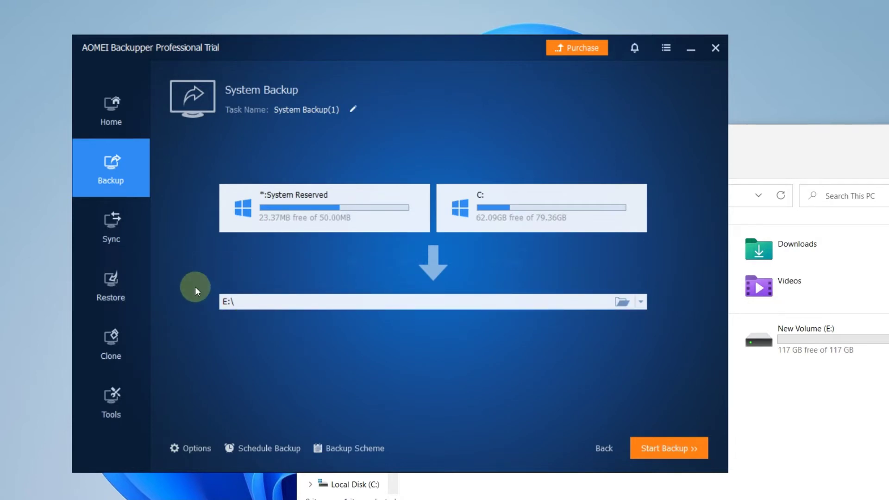
left_click(621, 302)
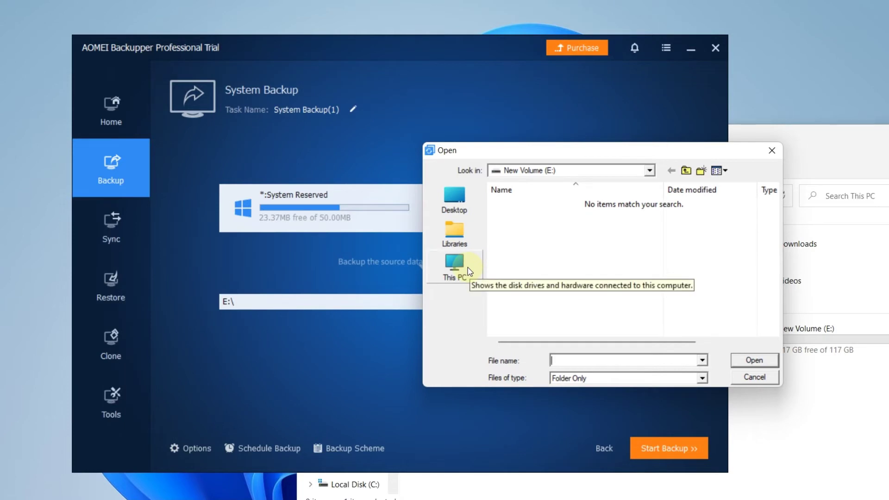
left_click(468, 271)
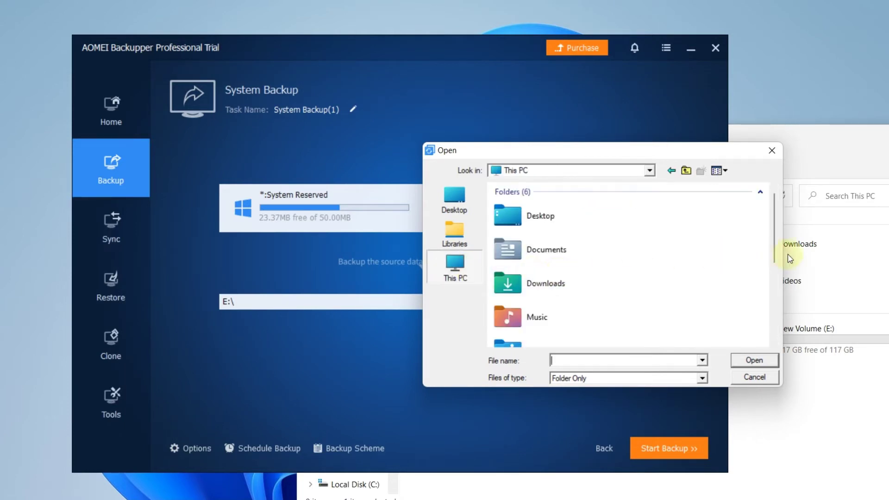
left_click_drag(780, 254, 783, 326)
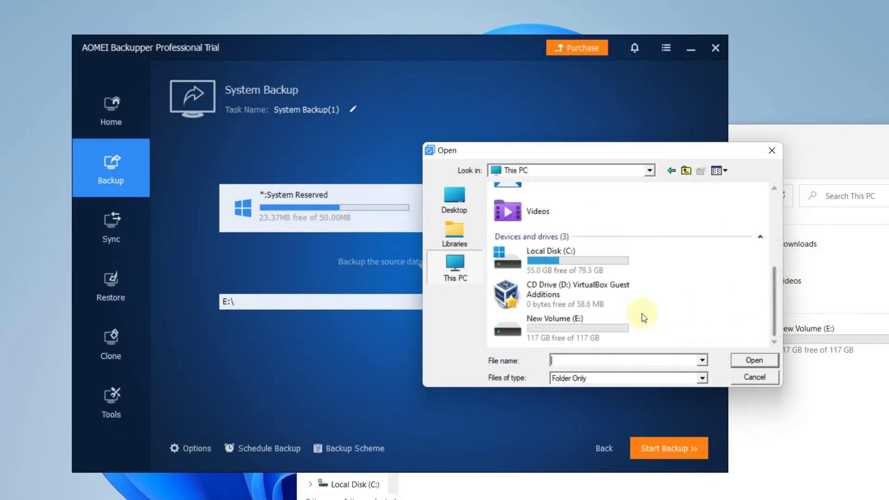
left_click(548, 333)
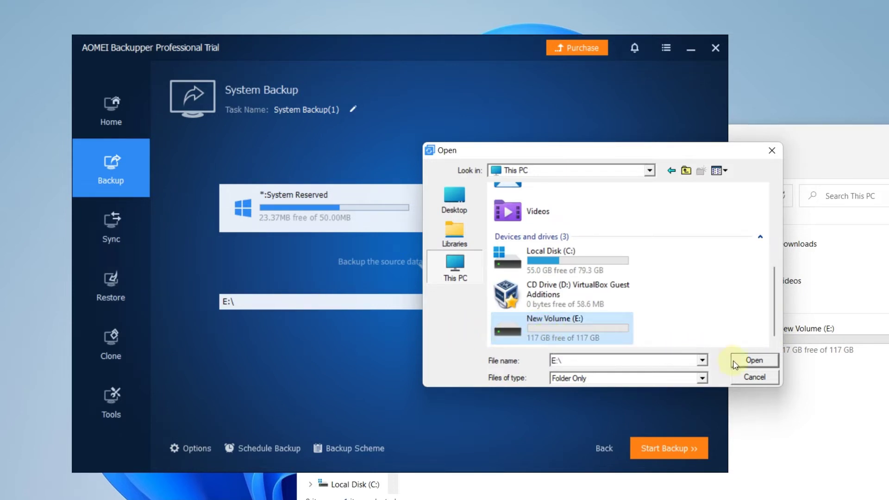
left_click(754, 360)
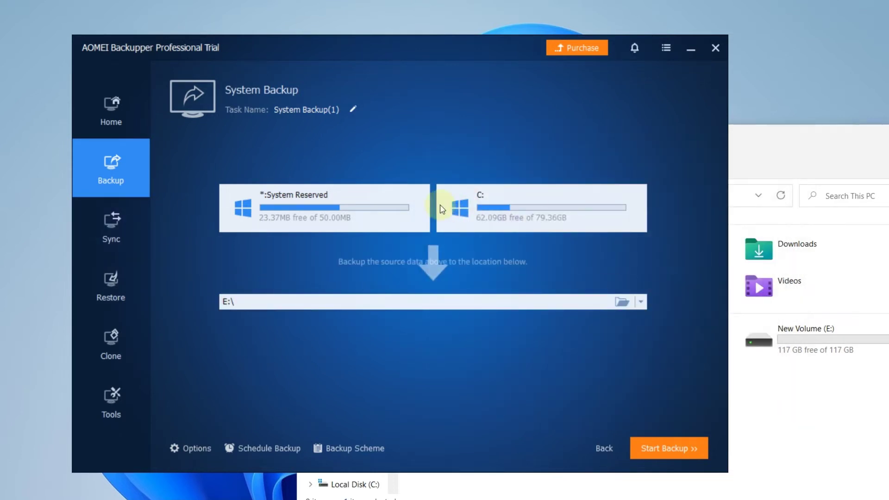
left_click(662, 445)
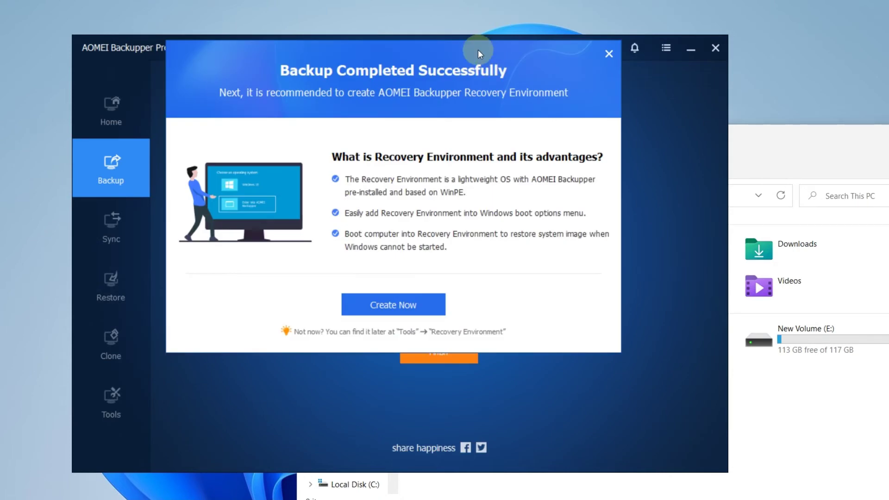
- After the backup completes, accept Create Now for the recovery environment
left_click_drag(478, 49, 501, 63)
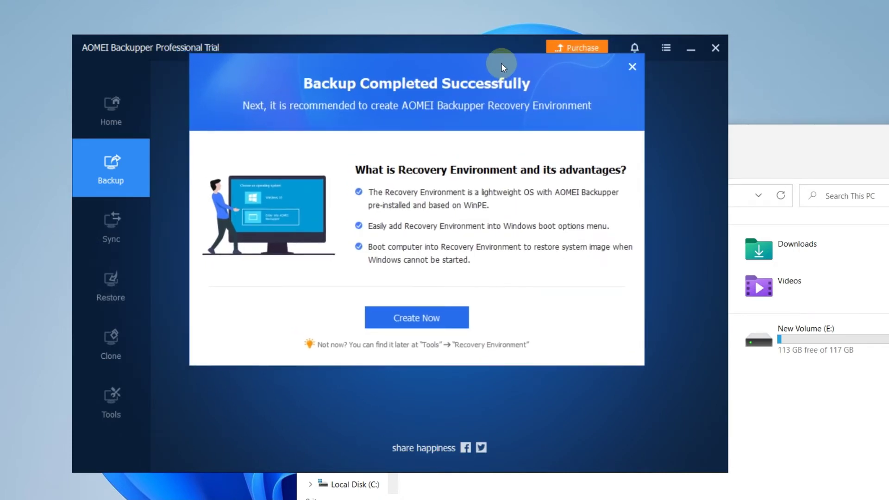
left_click_drag(501, 63, 386, 63)
left_click(283, 320)
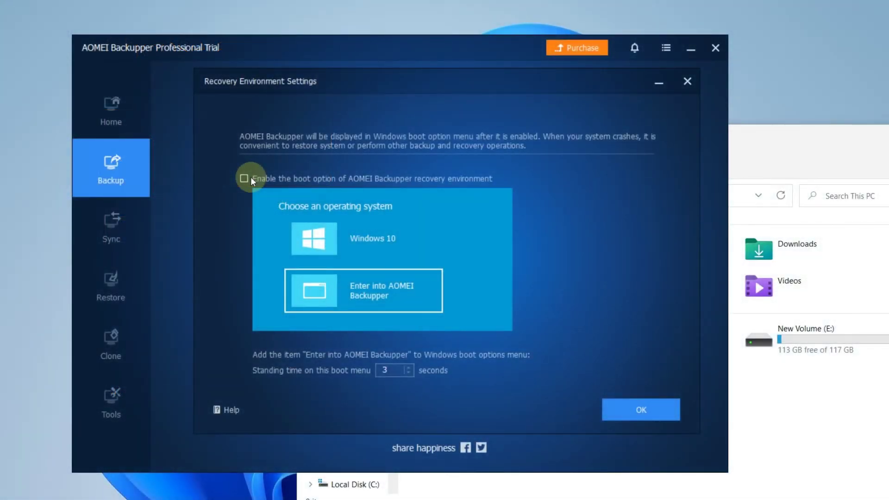
- Enable the boot option, build the recovery environment to 100% and finish back to Home
left_click(251, 179)
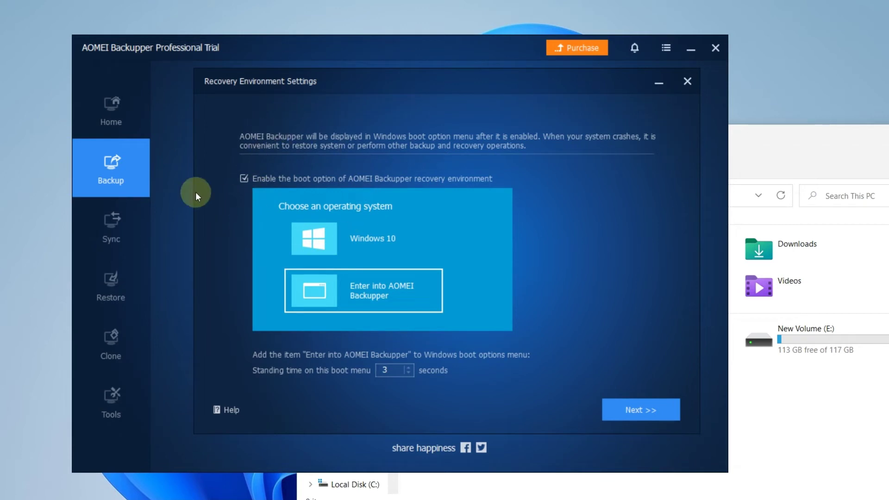
left_click(602, 409)
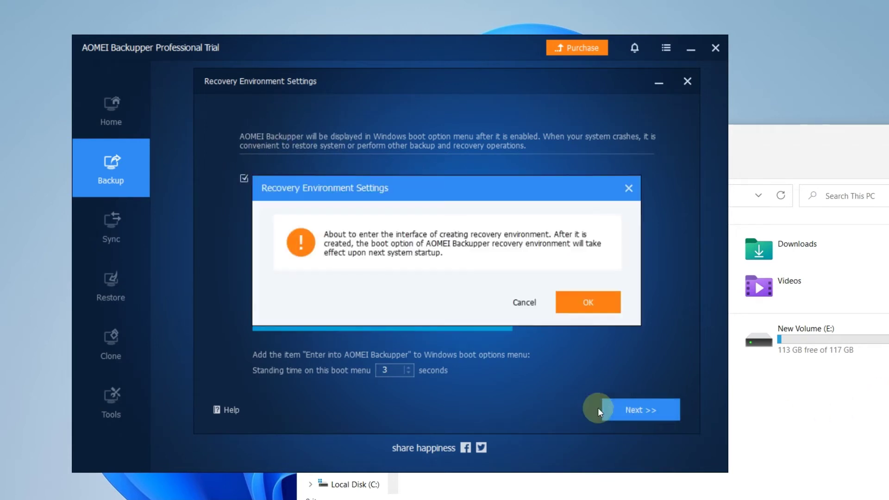
left_click(603, 306)
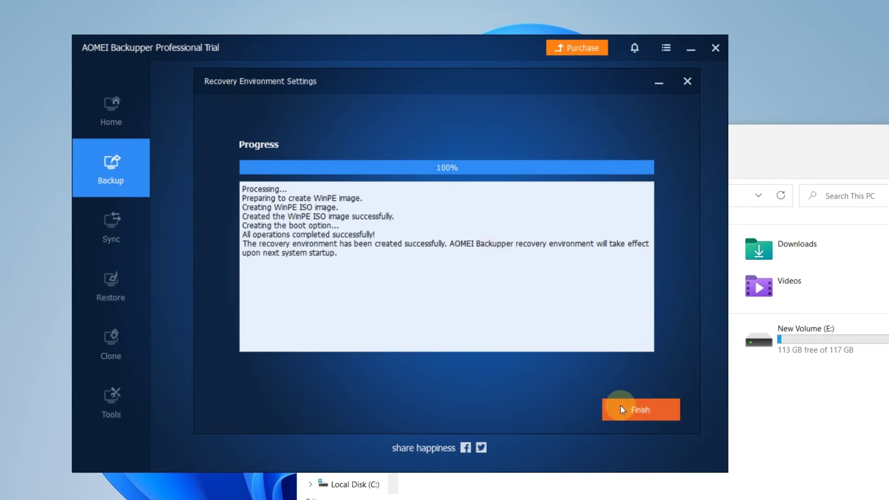
left_click(620, 406)
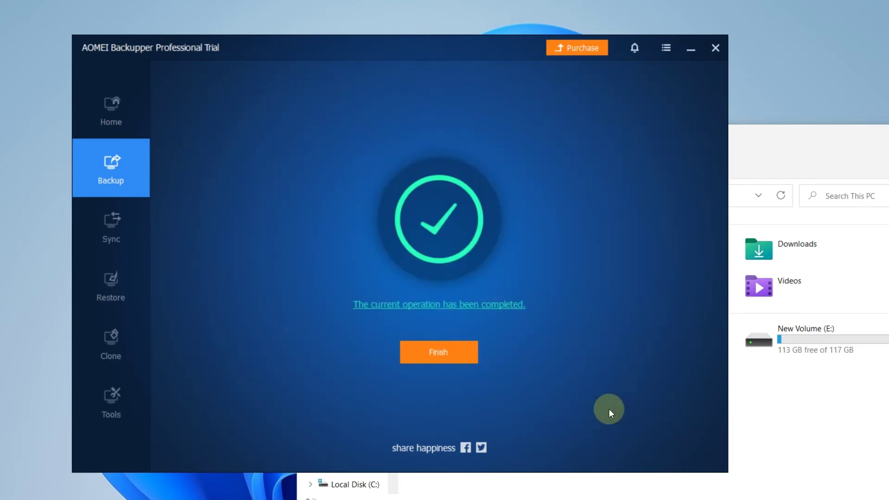
left_click(425, 352)
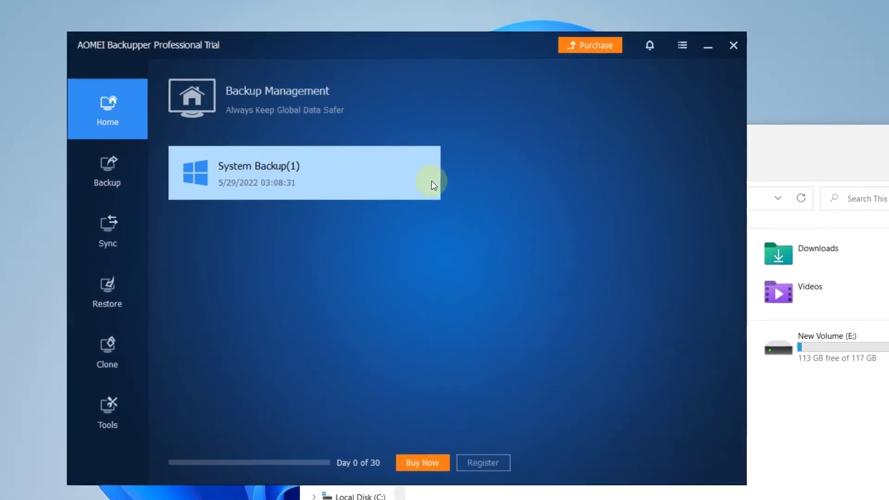
- View the System Backup(1) options menu, then go to the Backup creation page
mouse_move(304, 173)
left_click(415, 170)
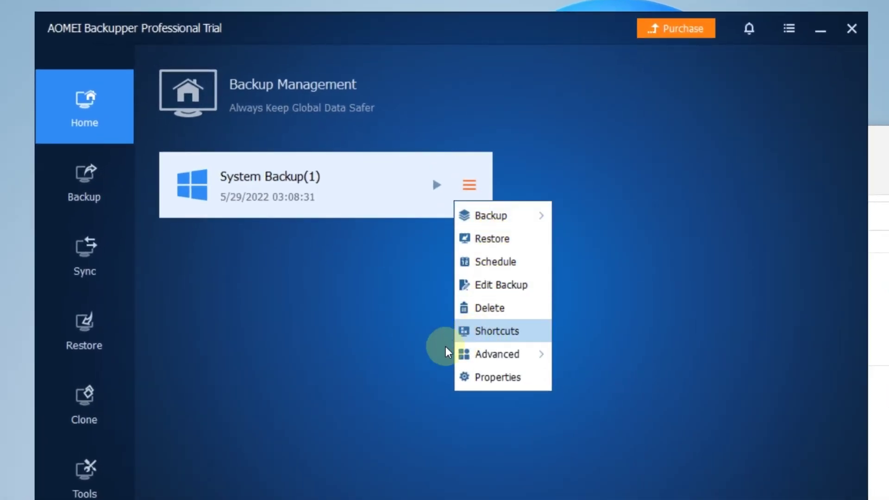
mouse_move(497, 354)
mouse_move(326, 185)
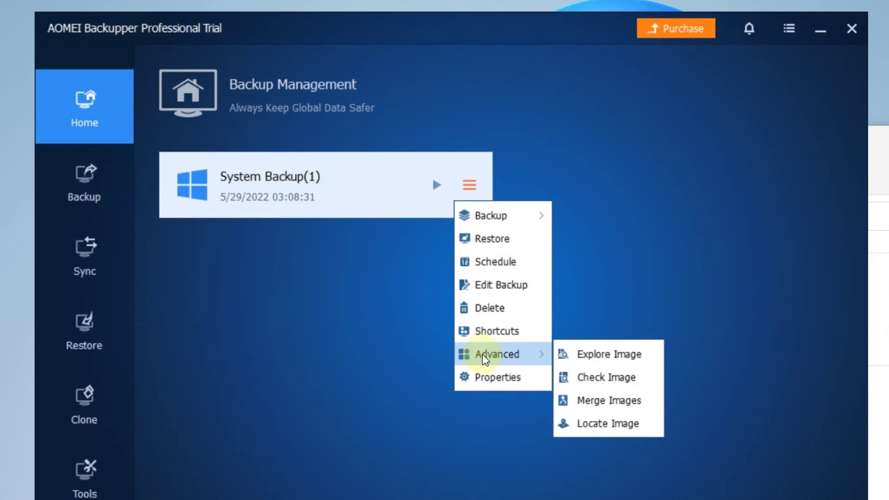
left_click(314, 250)
left_click(188, 173)
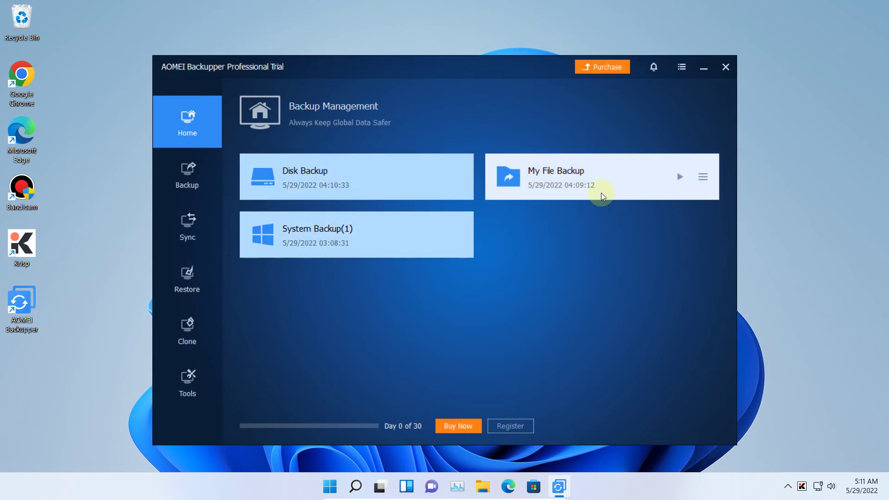
- Visit Sync, then explore Restore's Select Task list and Select Image File dialog without choosing
left_click(195, 215)
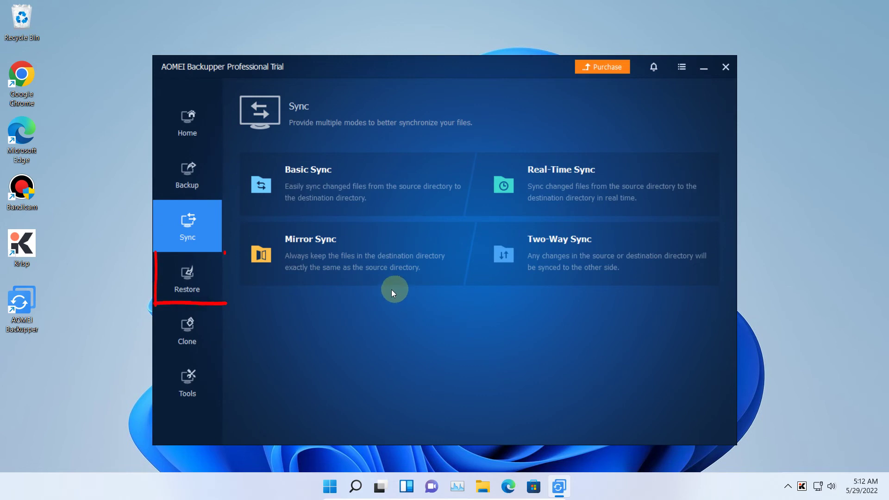
left_click(189, 289)
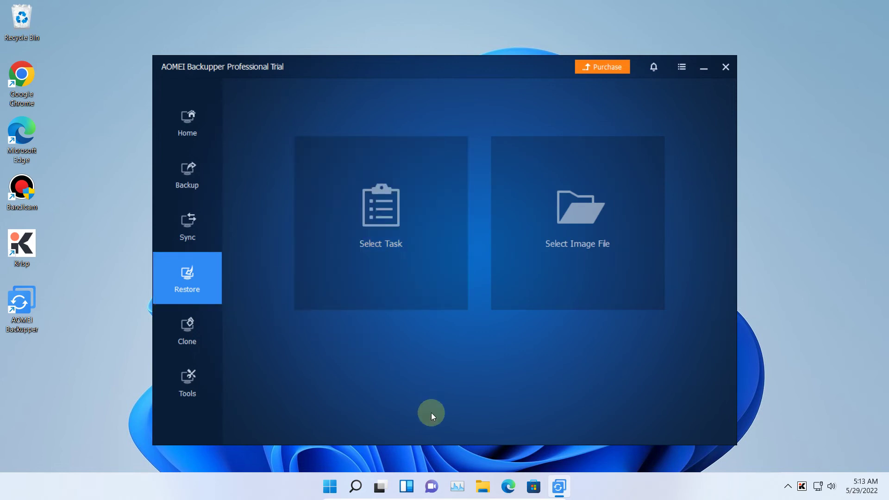
left_click(346, 249)
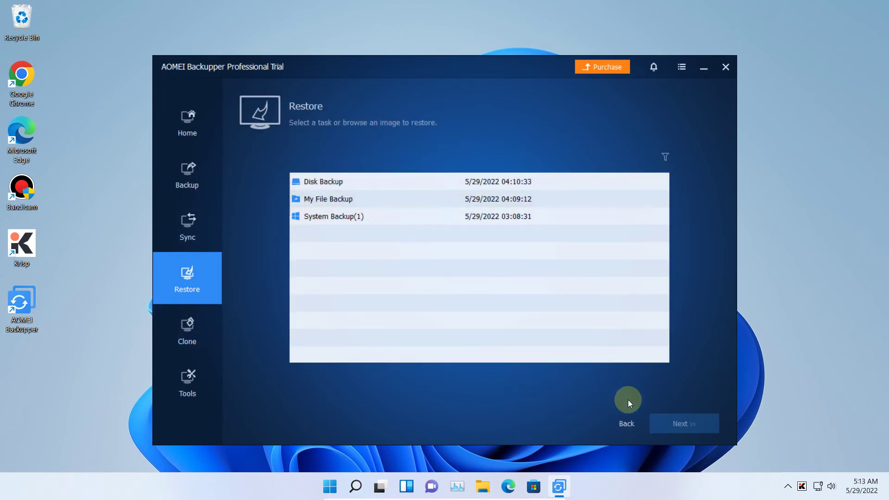
left_click(633, 425)
left_click(595, 231)
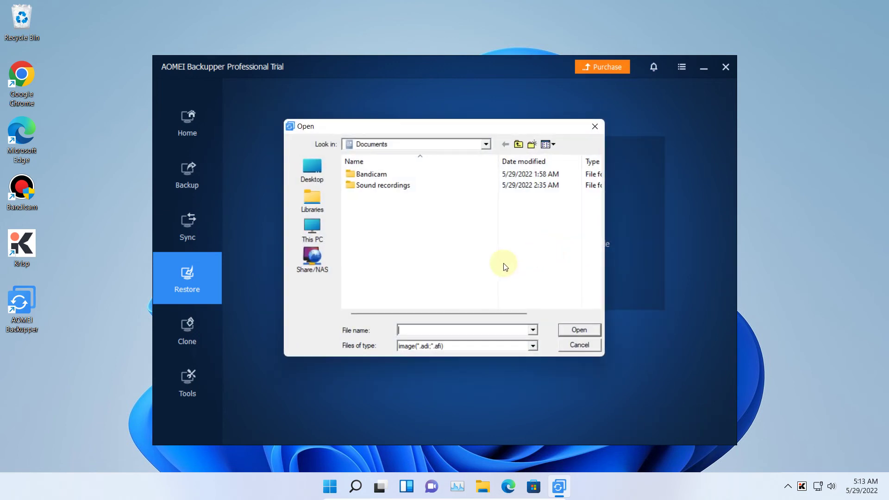
left_click(576, 345)
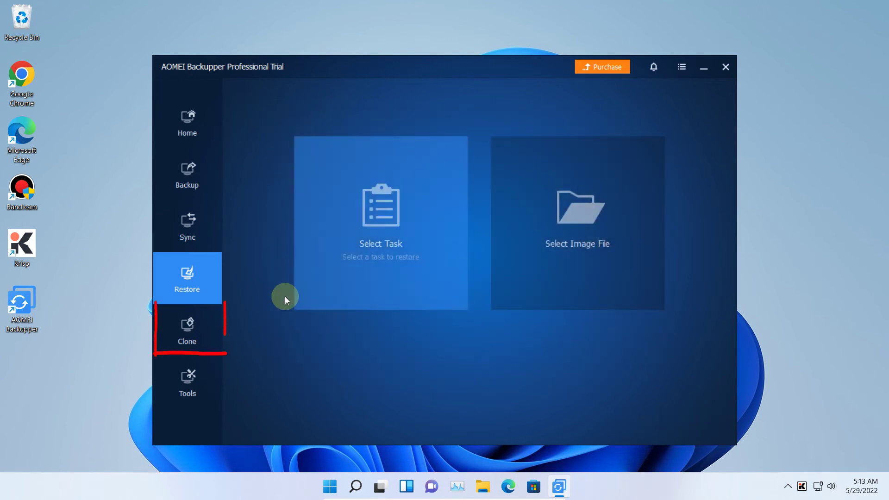
- Browse the Clone and Tools sections, then return to the Home screen
left_click(174, 325)
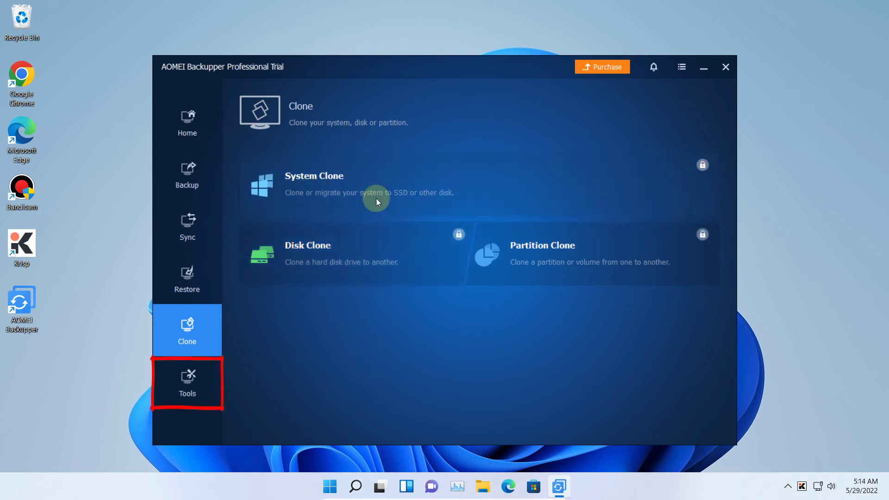
left_click(170, 393)
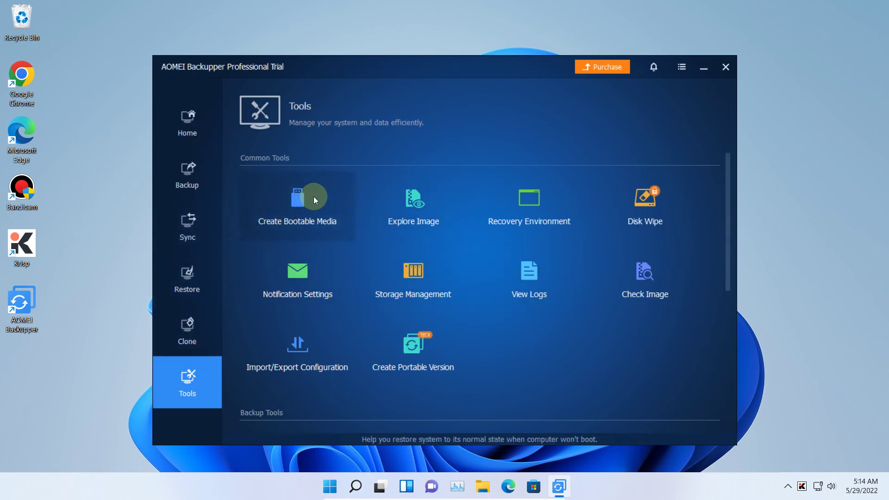
scroll(503, 360, "down", 2)
scroll(502, 360, "down", 3)
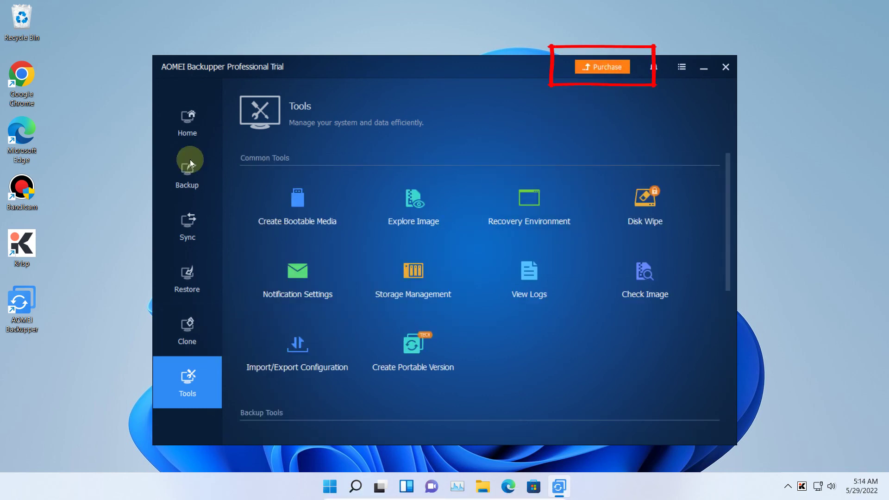
left_click(179, 116)
- Review the Backupper Pro upgrade offer at $44.95 in Chrome, then bring up the Register dialog
left_click(610, 72)
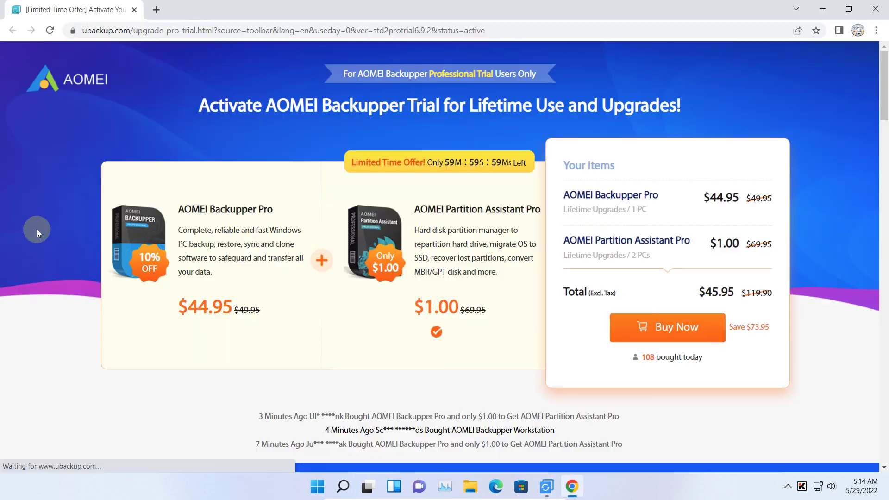
scroll(549, 351, "down", 2)
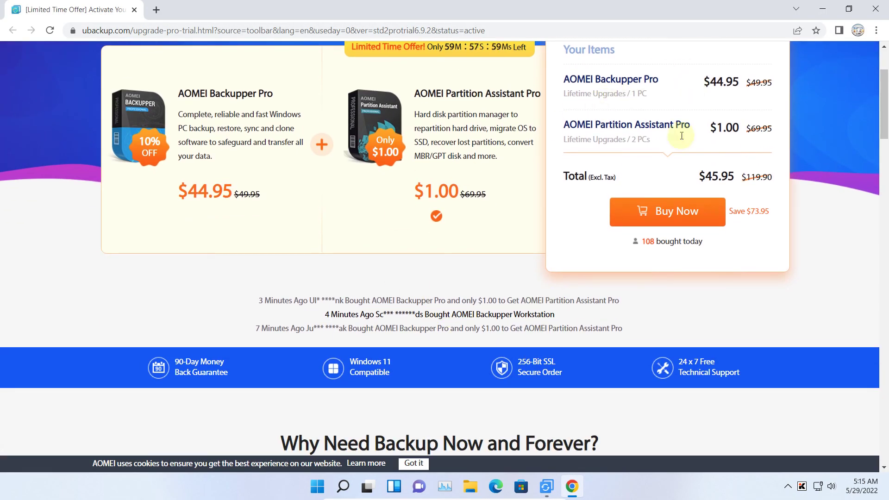
scroll(528, 223, "up", 1)
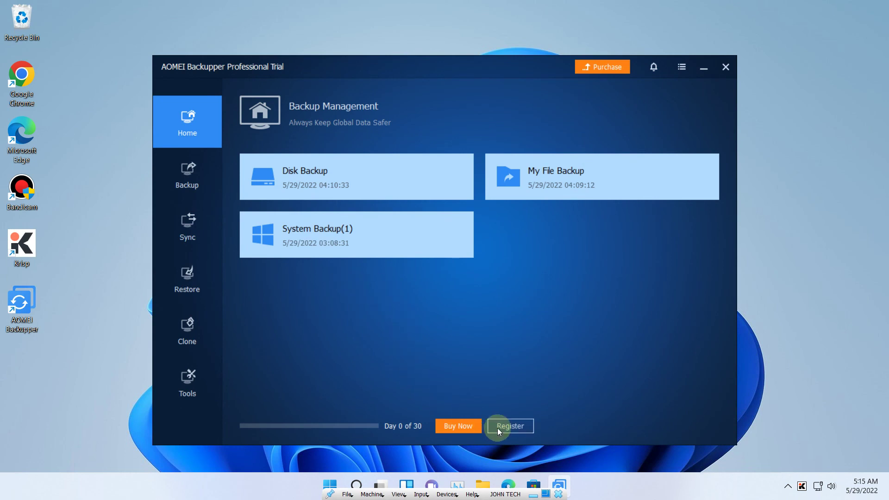
left_click(507, 425)
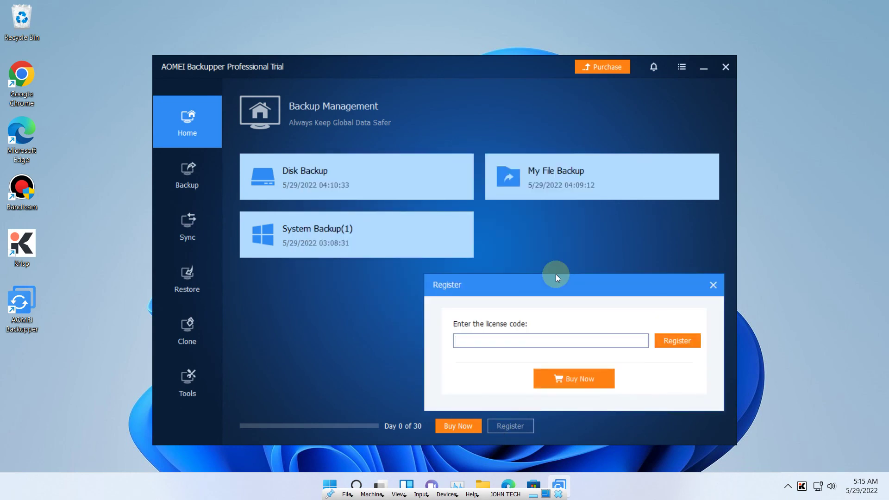
- Paste the license code and submit it to activate AOMEI Backupper Professional
key("ctrl+v")
type("XXX")
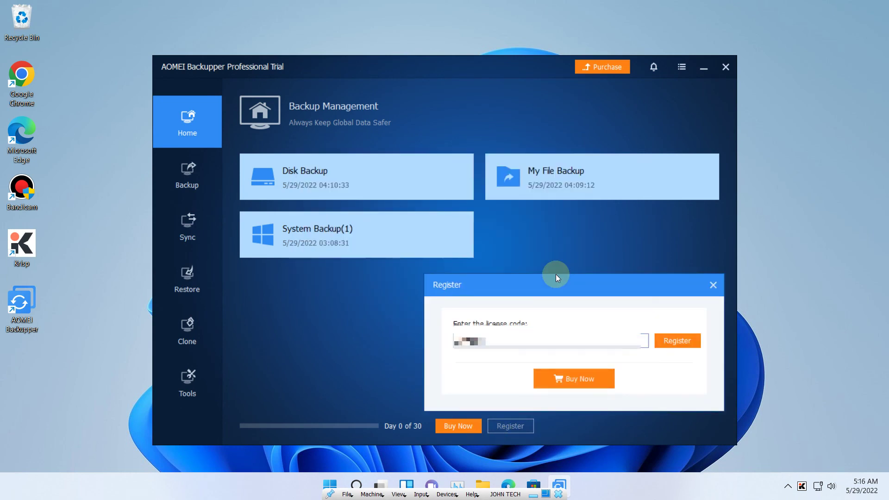
type("XXXXXXXXXXX")
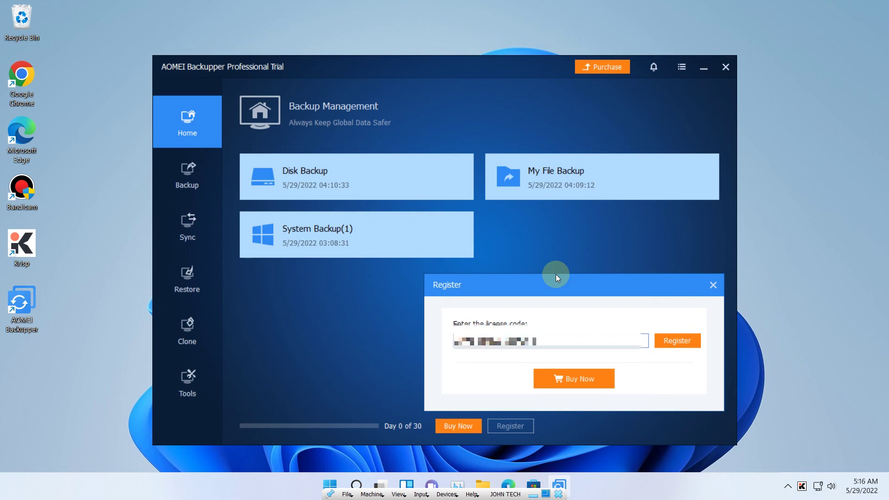
type("XXXX")
key("Return")
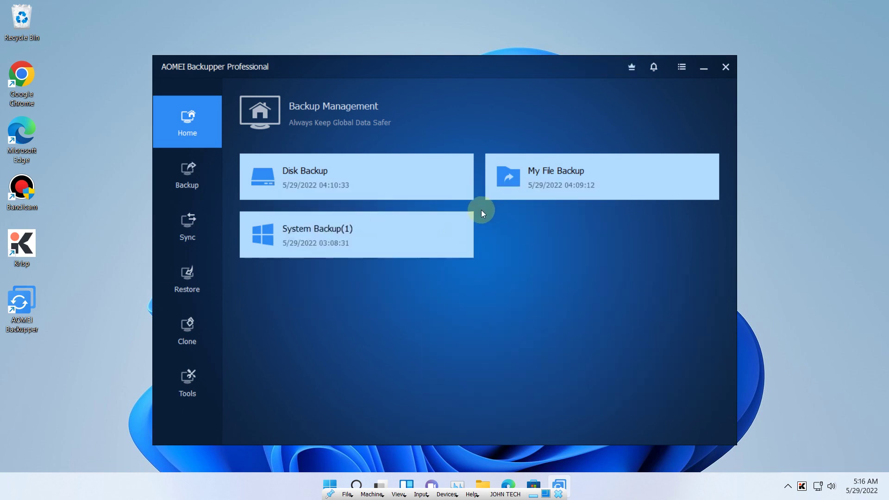